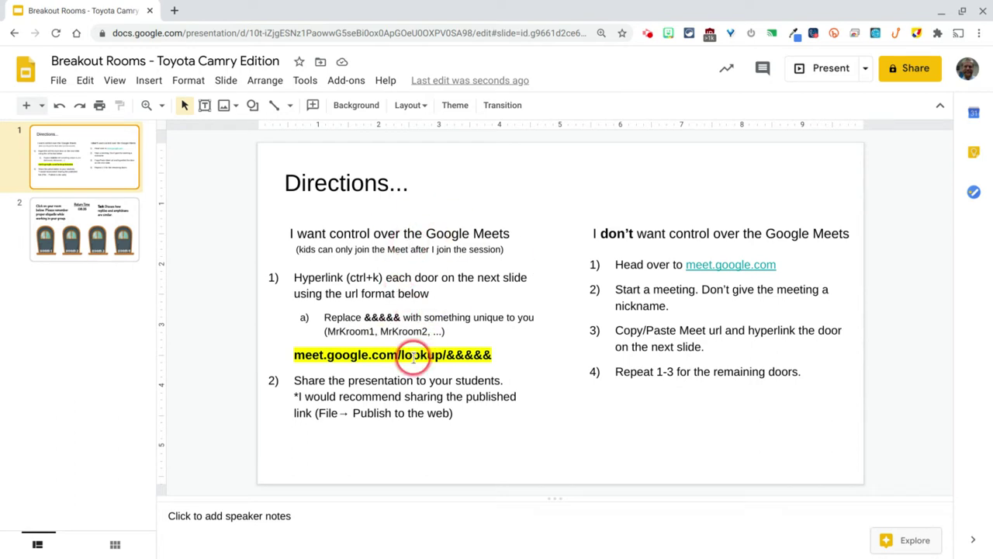
- Open slide 2, which shows the four Room doors and the 08:35 return time
click(113, 253)
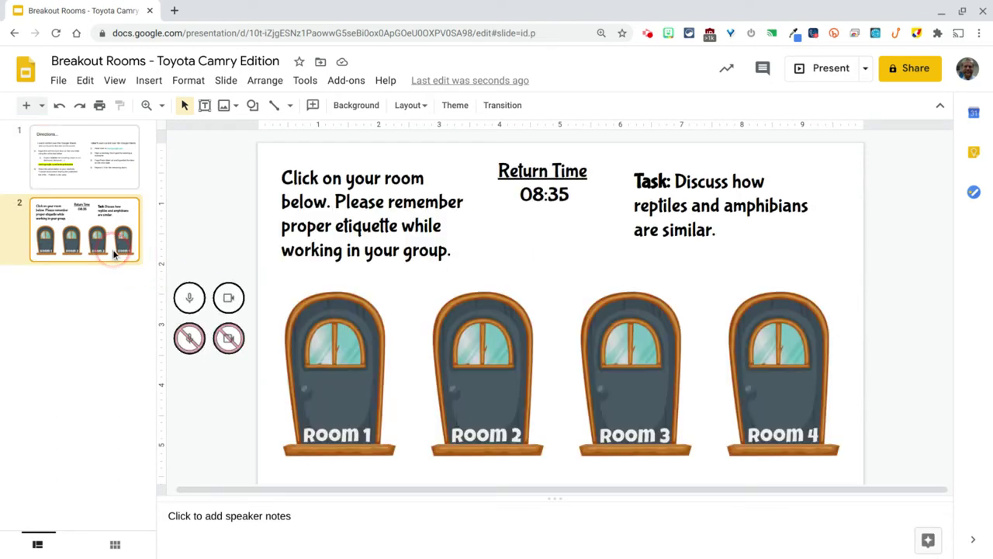
- Link the Room 1 door image to meet.google.com/lookup/MrKroom1
click(344, 343)
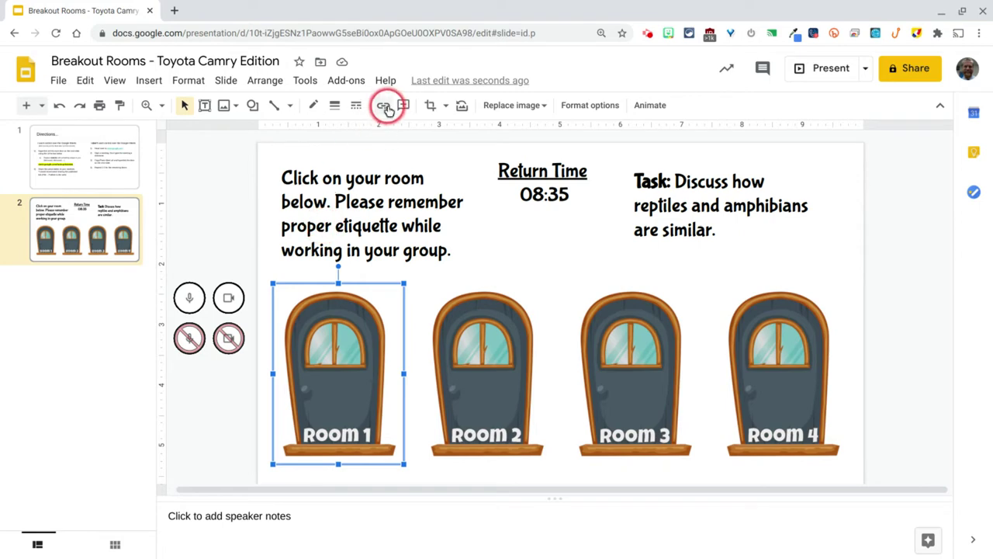
key(ctrl+k)
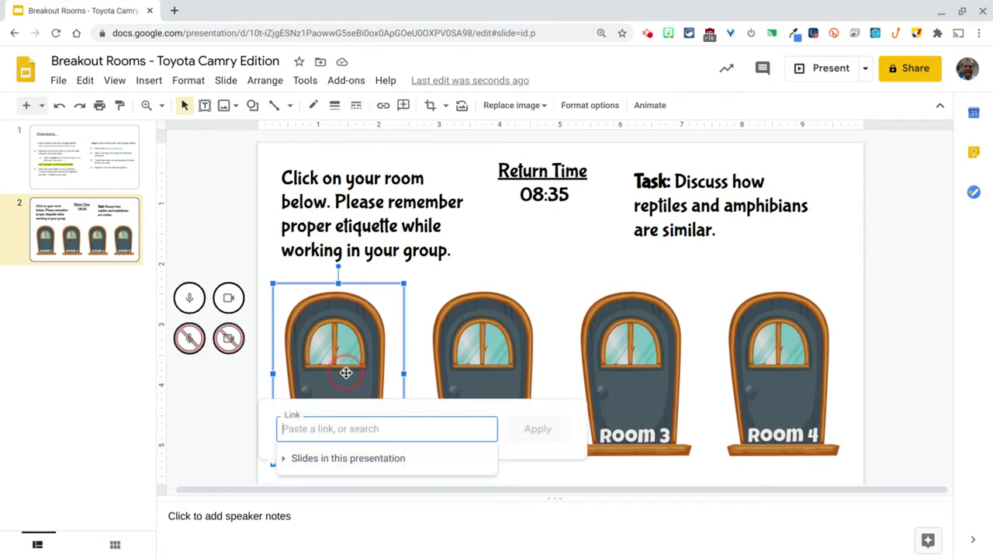
text(meet.google.com/)
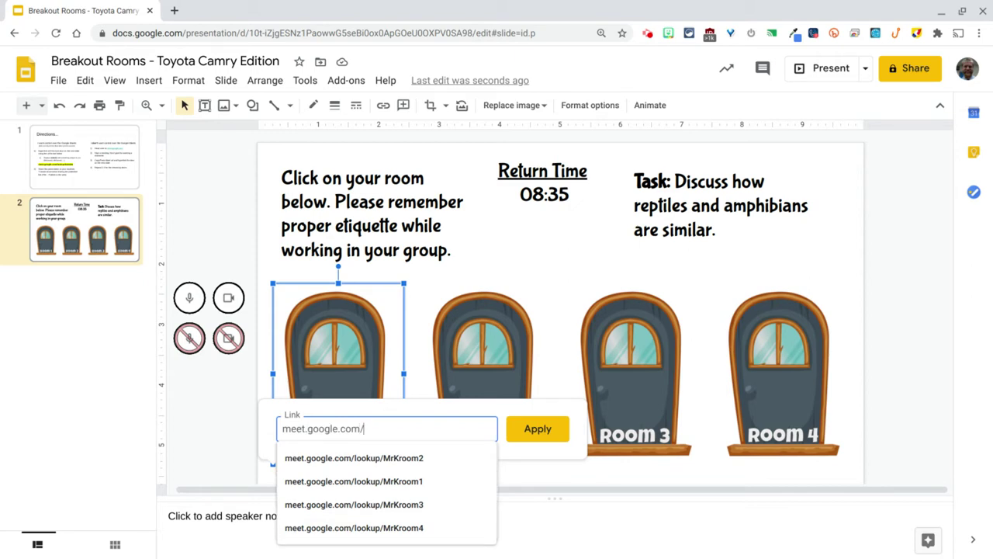
text(lookkup/)
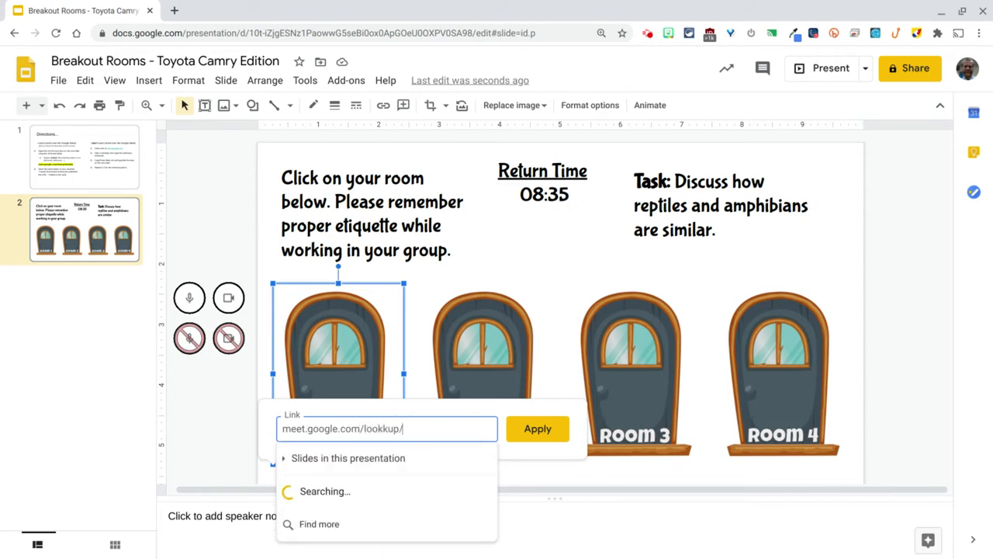
key(BackSpace)
key(BackSpace)
key(BackSpace)
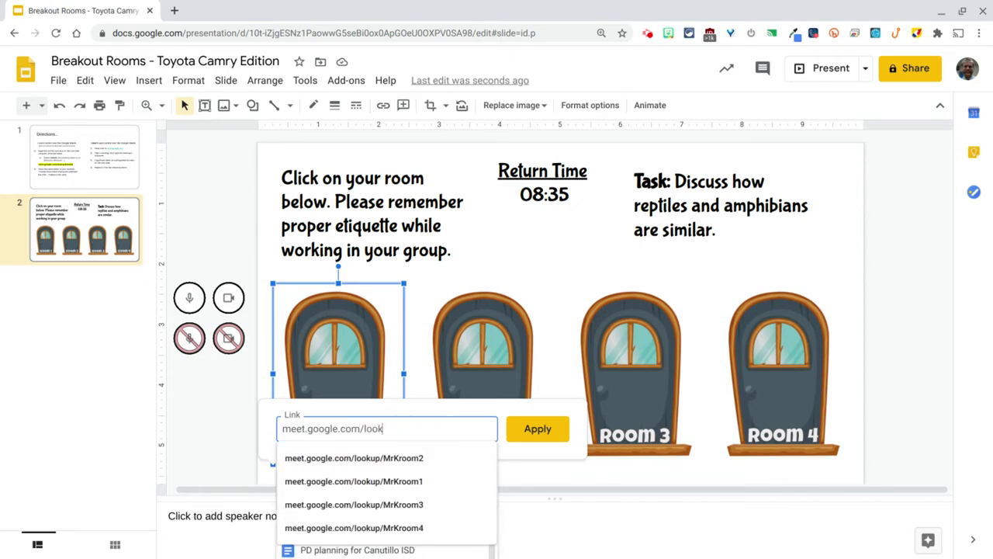
text(up)
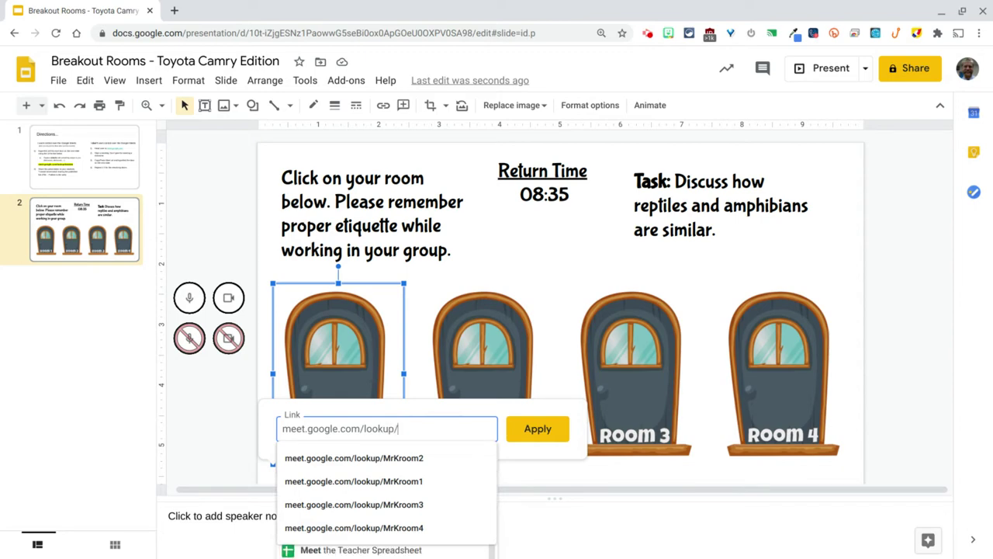
text(/MrKr)
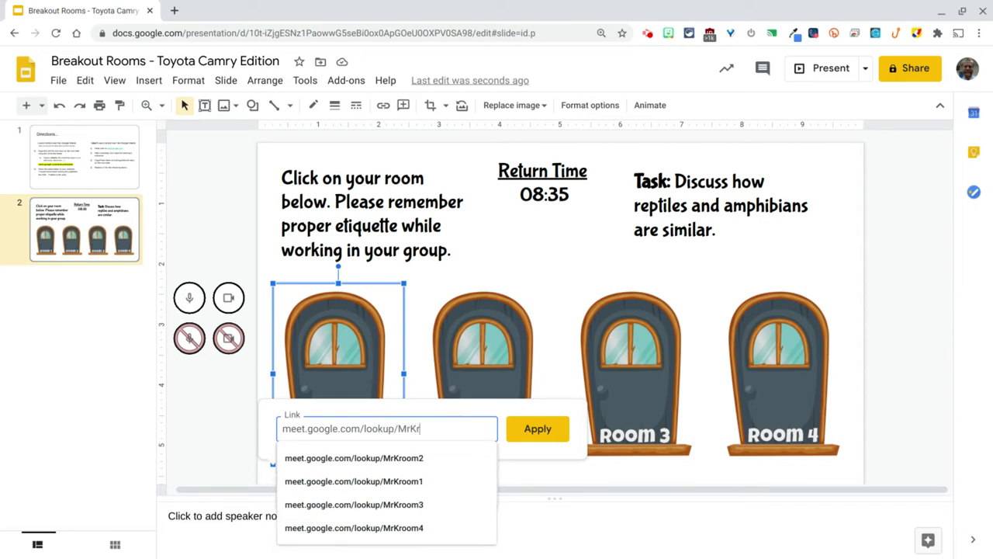
text(oom1)
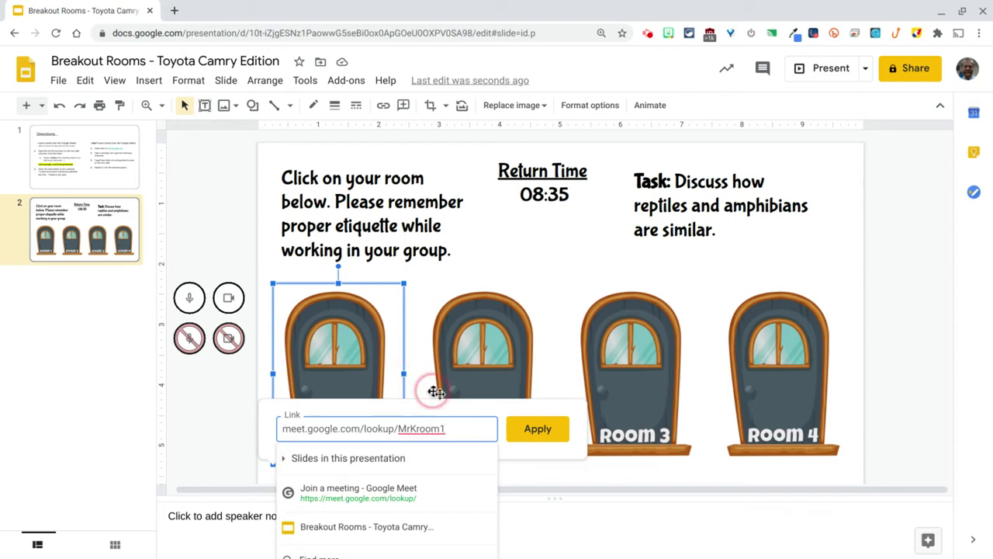
click(523, 428)
- Link the Room 2 door image to meet.google.com/lookup/MrKroom2, then reselect the Room 1 door
click(468, 379)
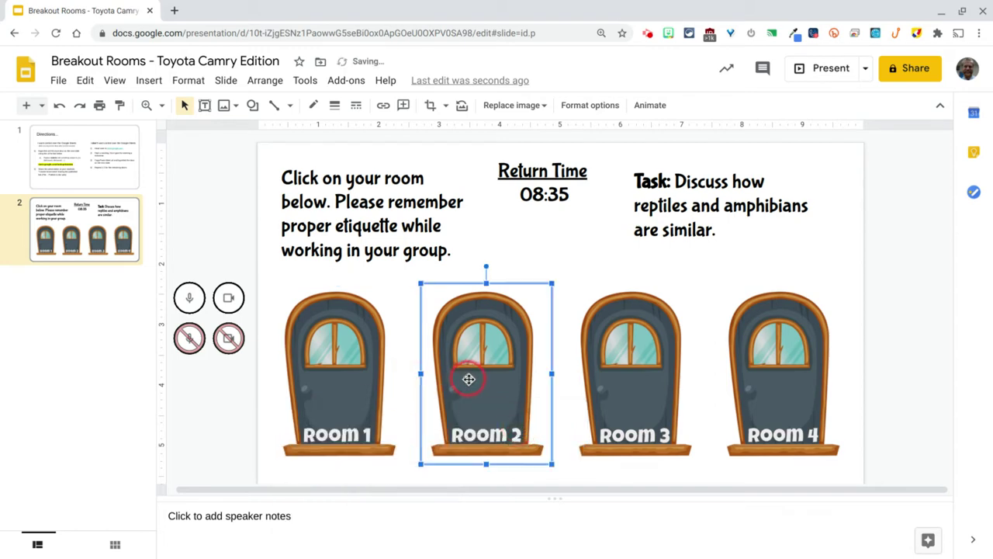
key(ctrl+k)
text(meet.google.com/lookup/MrK)
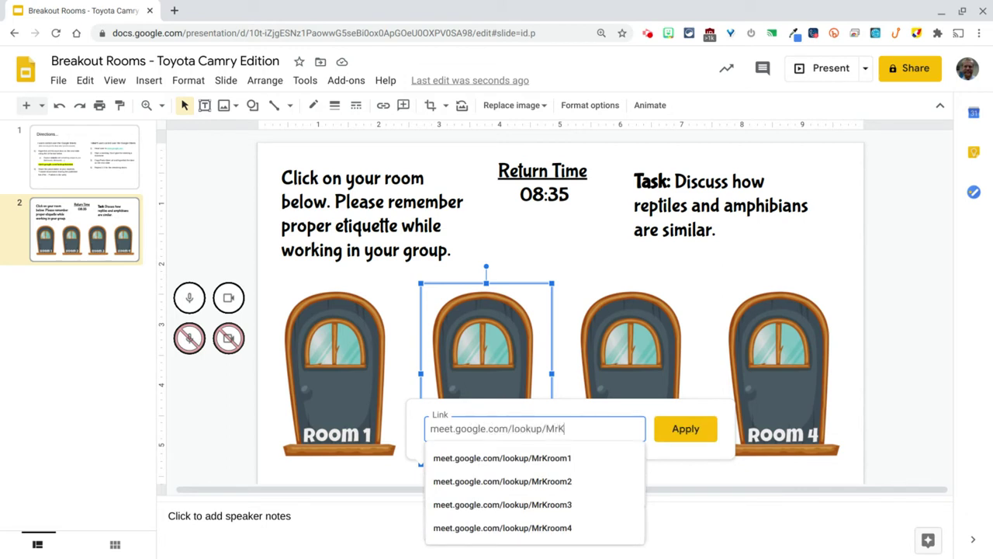
text(2)
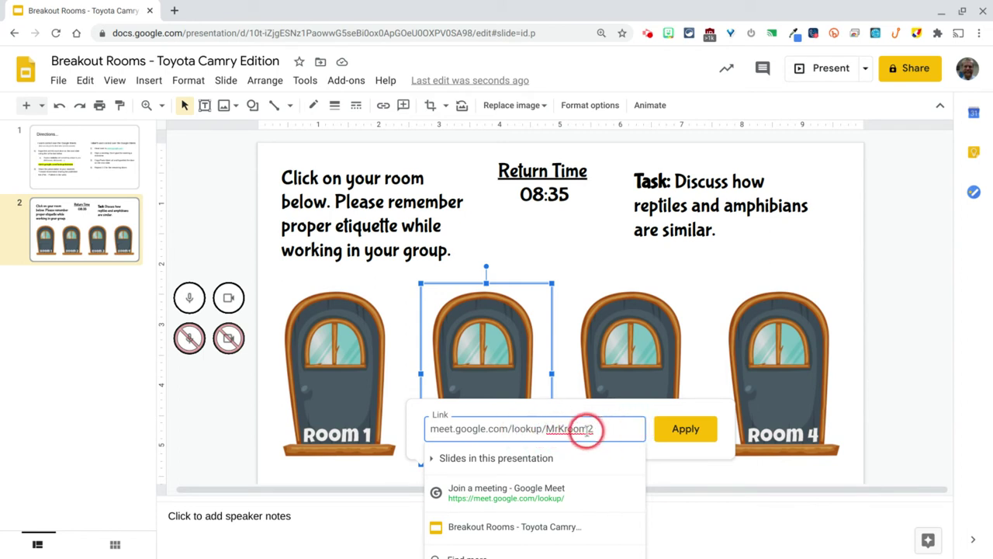
click(671, 429)
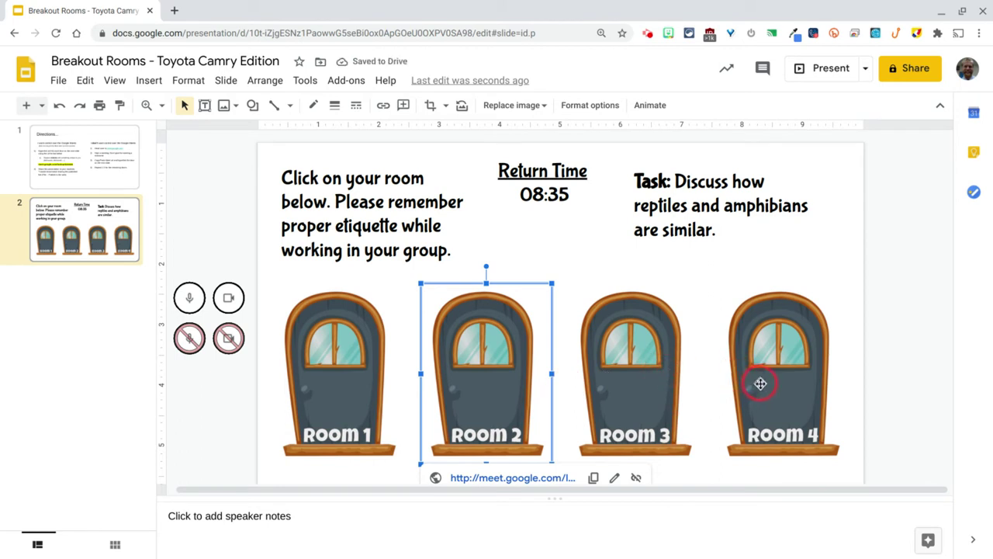
click(336, 370)
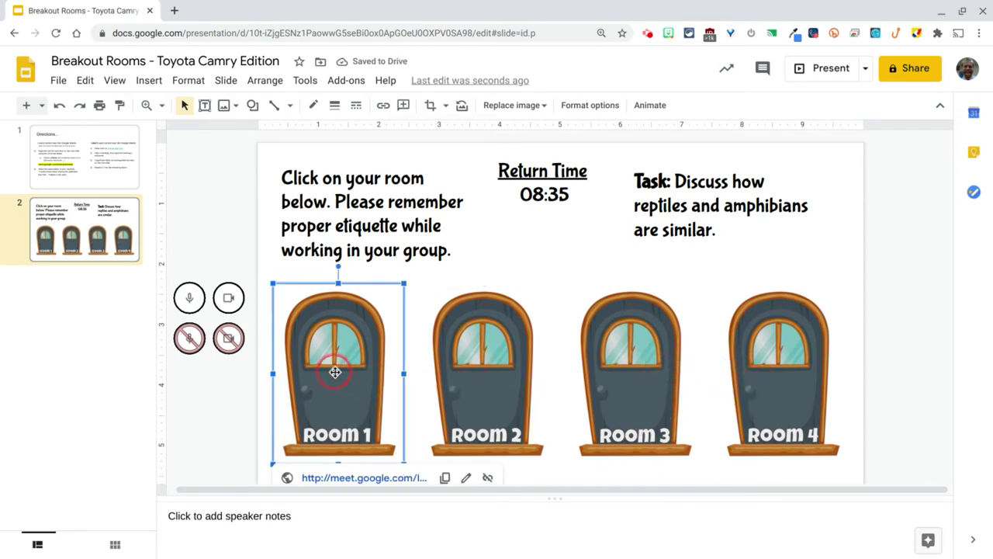
- Copy Room 1's link and open it in the incognito window, which reports you can't create a meeting
click(444, 476)
key(alt+Tab)
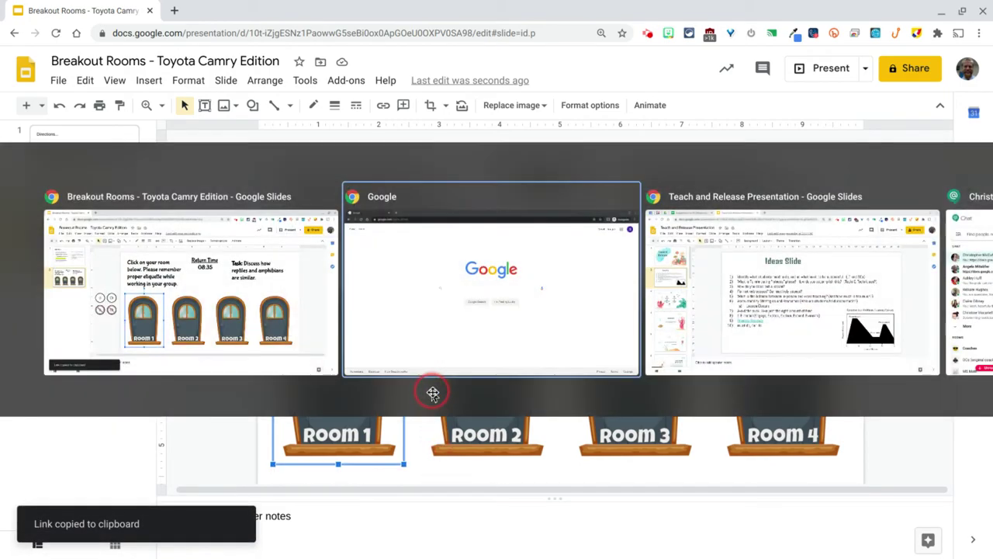
key(ctrl+l)
key(ctrl+v)
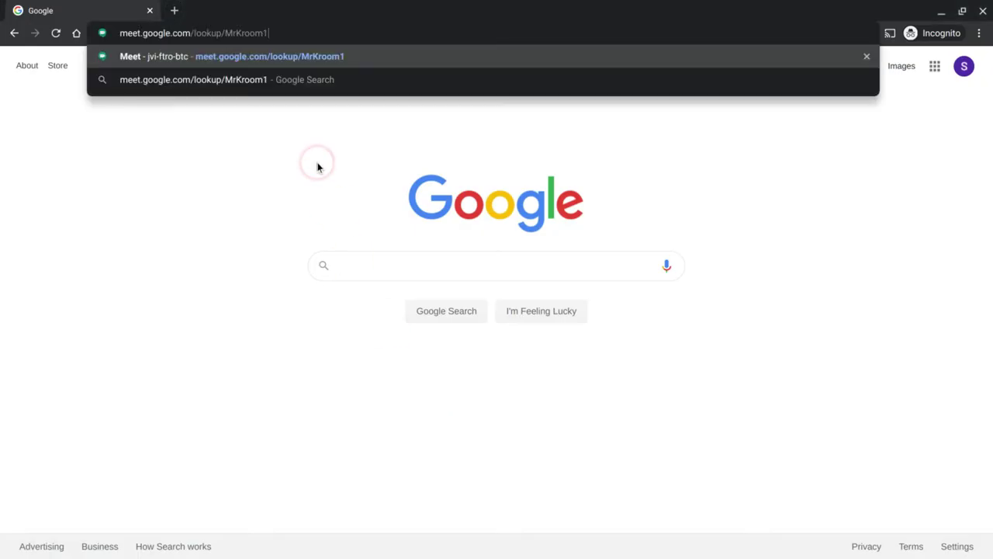
key(Return)
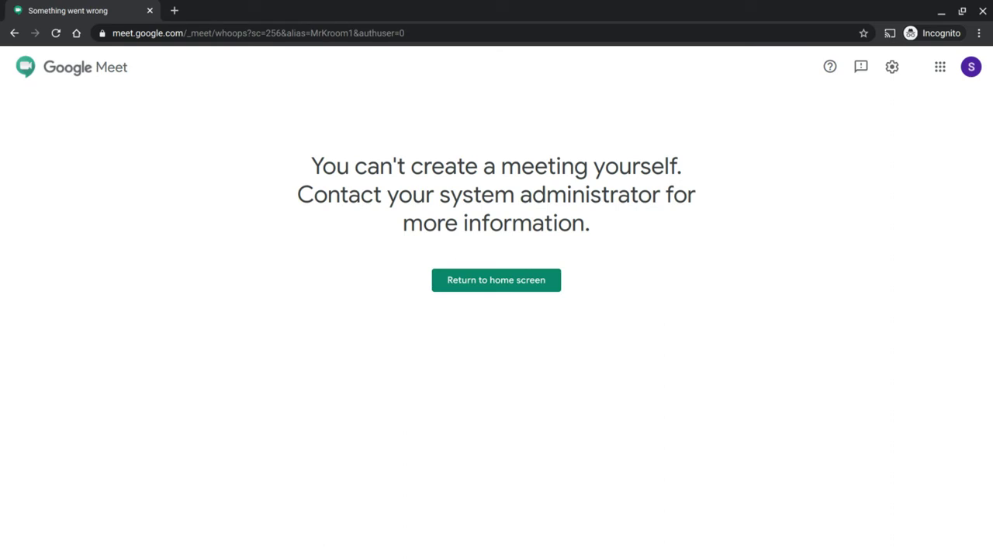
key(ctrl+l)
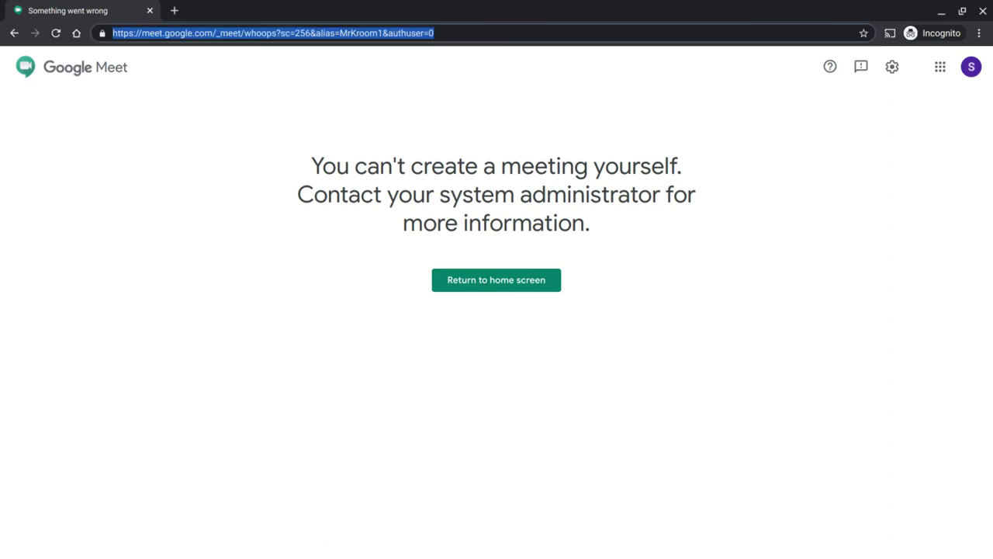
key(ctrl+v)
key(Return)
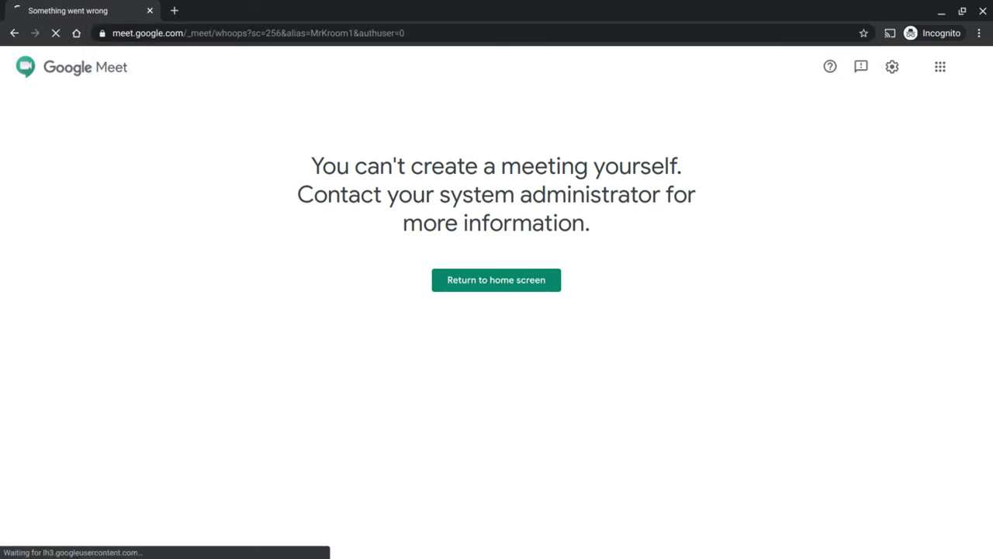
key(alt+Tab)
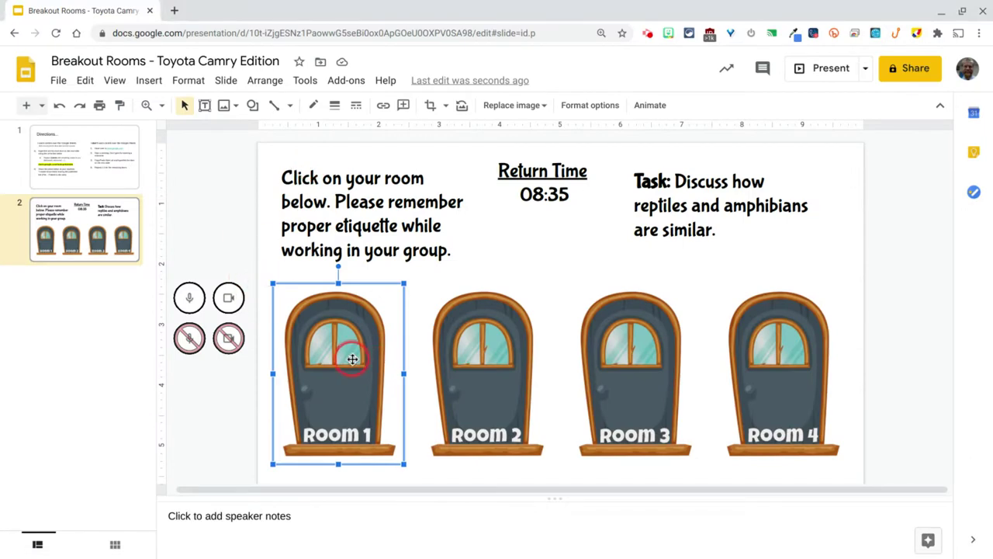
key(ctrl+t)
key(ctrl+v)
key(Return)
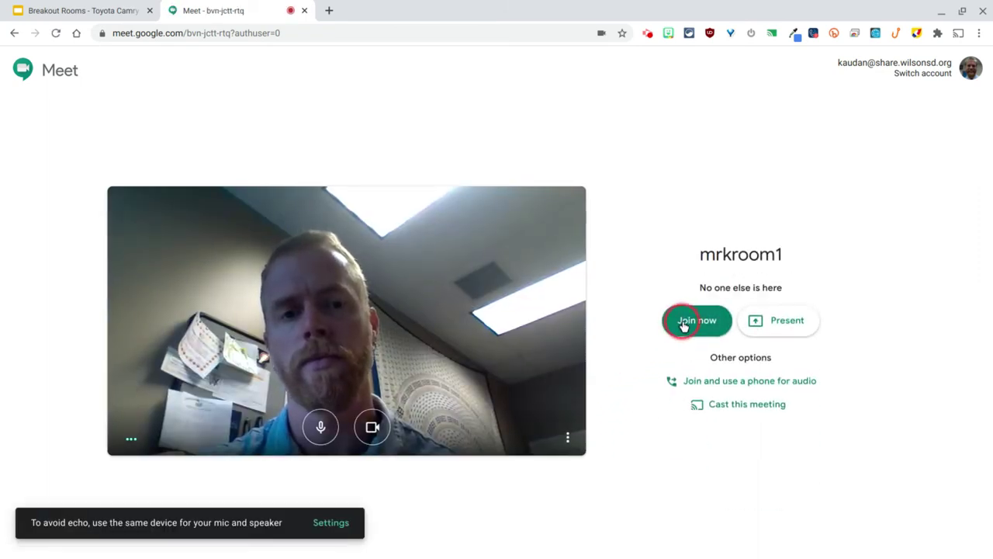
key(alt+Tab)
key(ctrl+l)
key(ctrl+v)
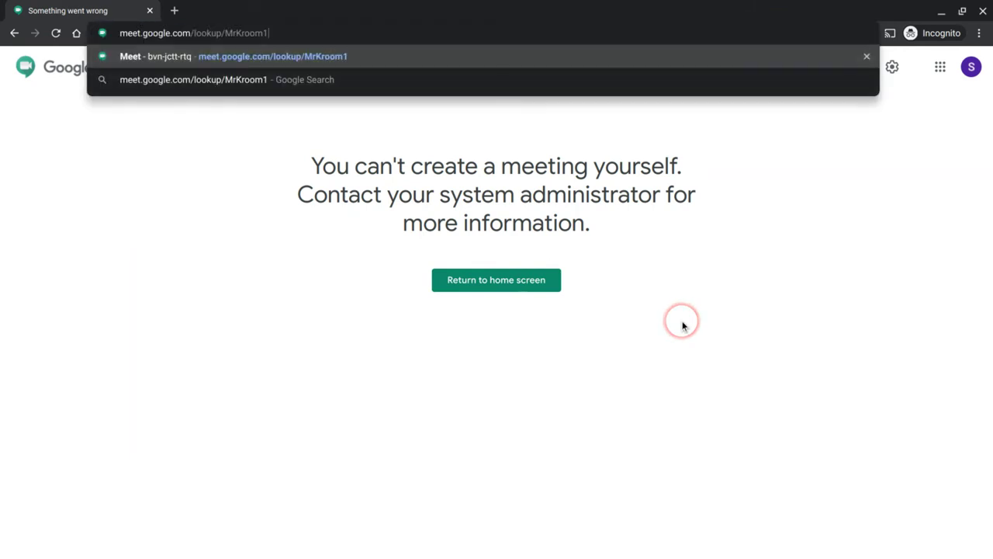
key(Return)
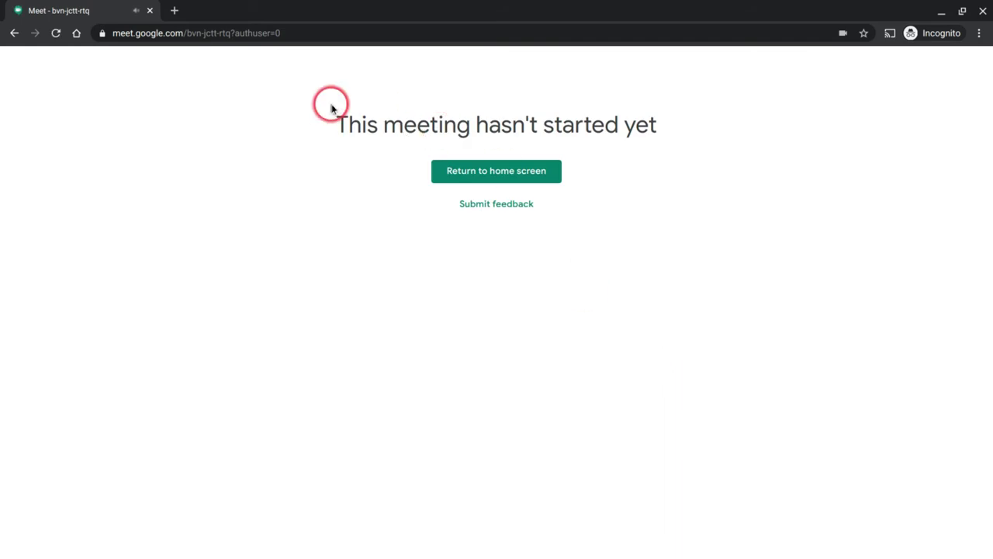
- Join the mrkroom1 meeting from the teacher's main window
key(alt+Tab)
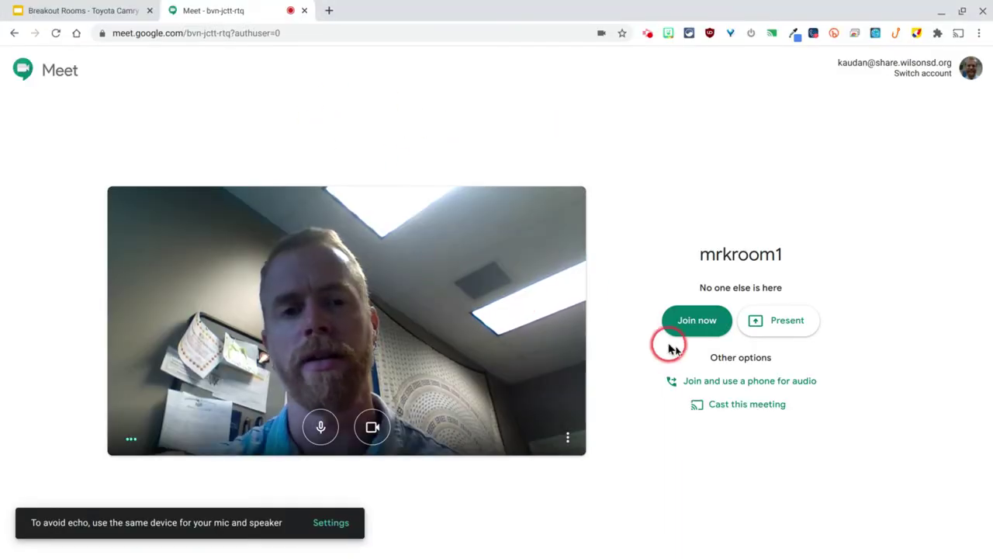
click(683, 324)
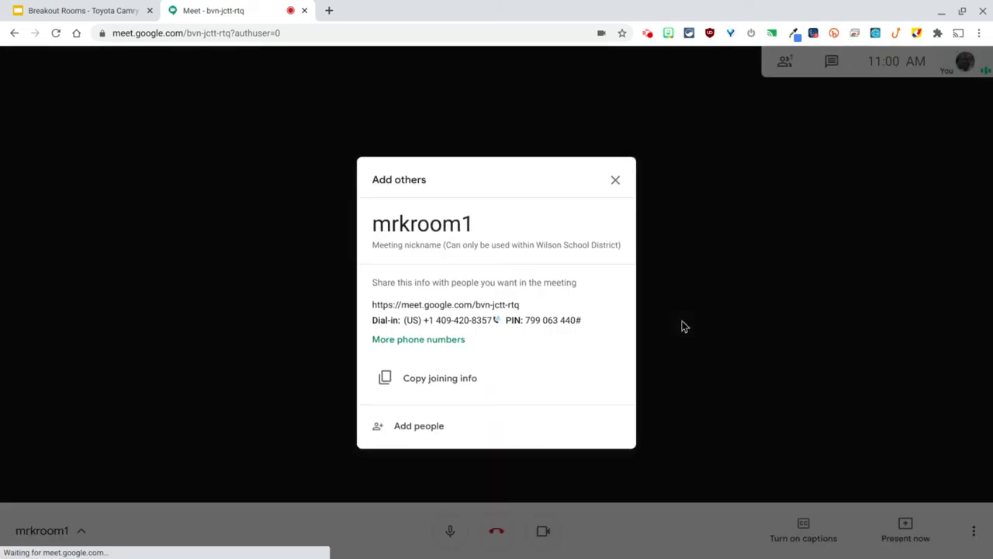
click(680, 314)
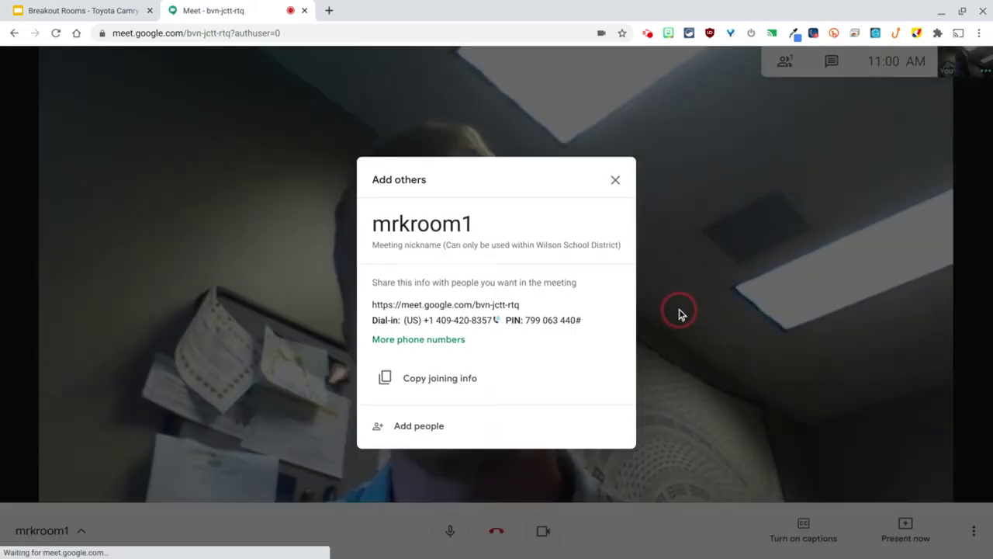
- Reload the MrKroom1 link in the incognito window to see the host already in the call
click(616, 179)
key(alt+Tab)
key(ctrl+l)
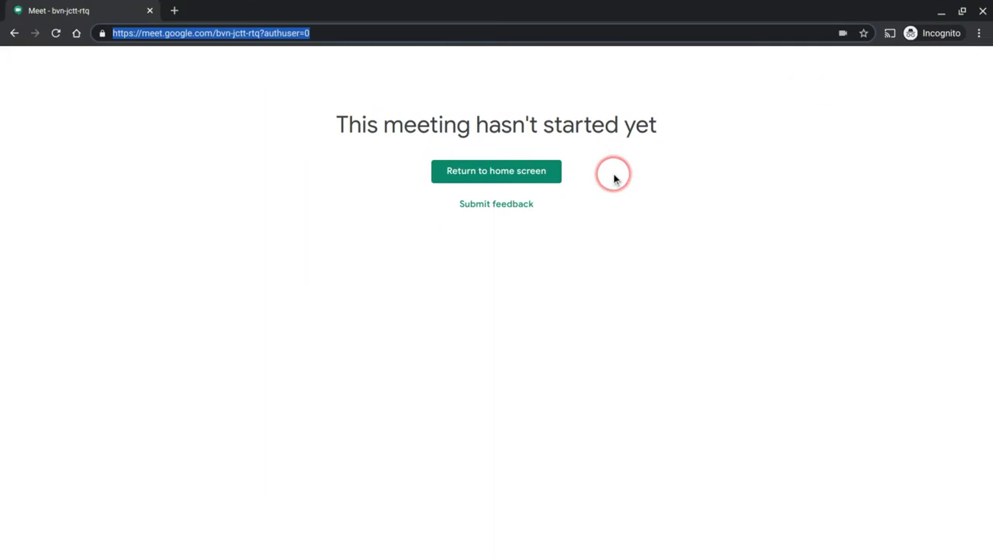
key(ctrl+v)
key(Return)
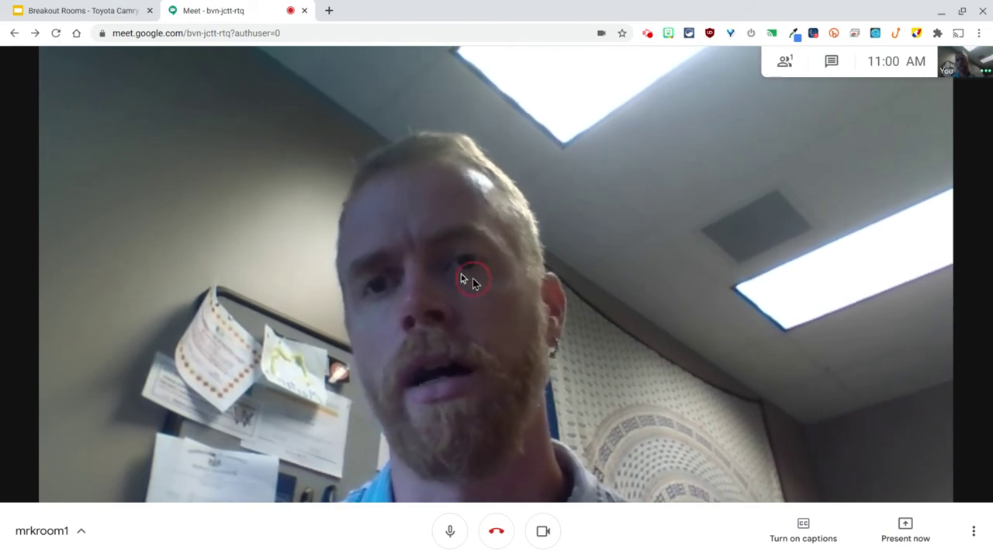
- Leave the mrkroom1 call and close both Meet tabs
click(528, 520)
key(ctrl+w)
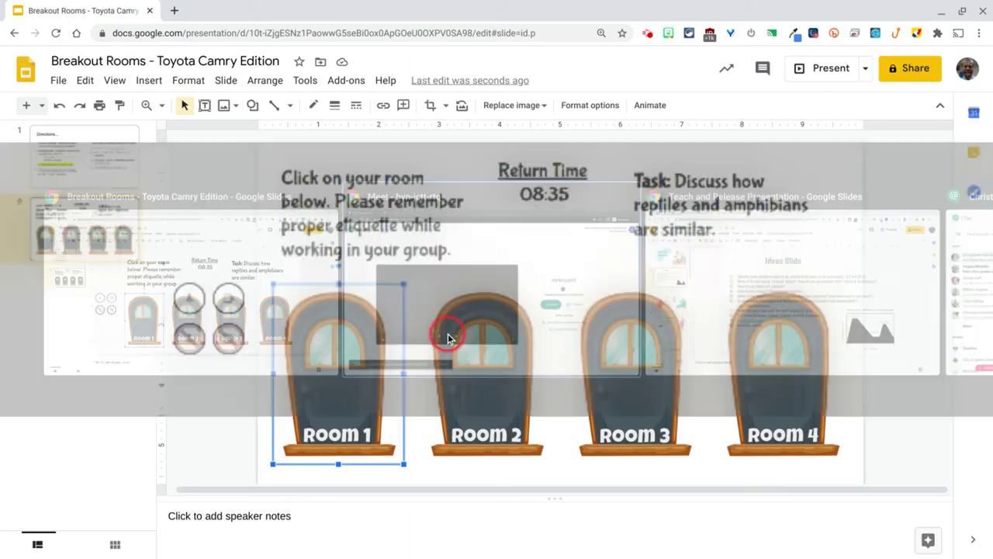
click(377, 111)
click(128, 11)
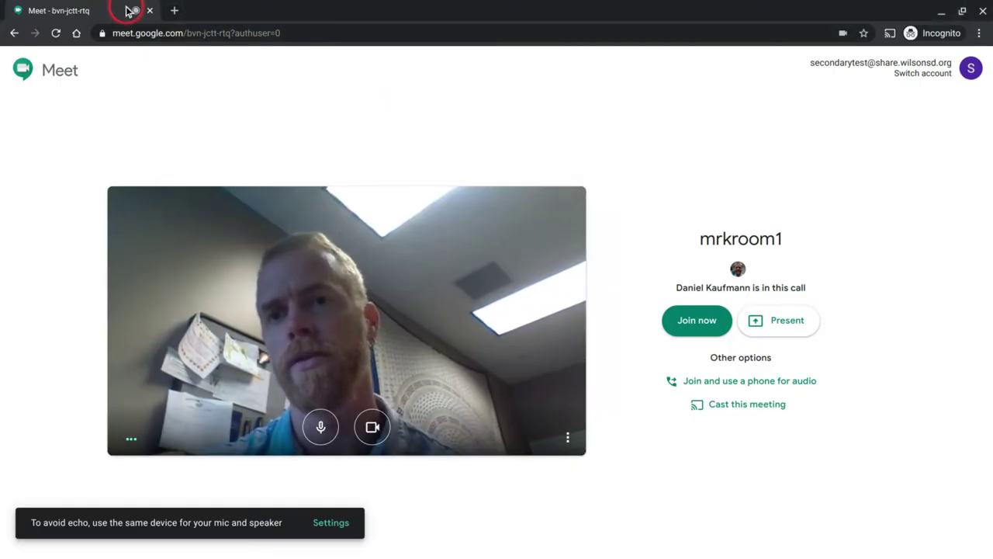
click(150, 11)
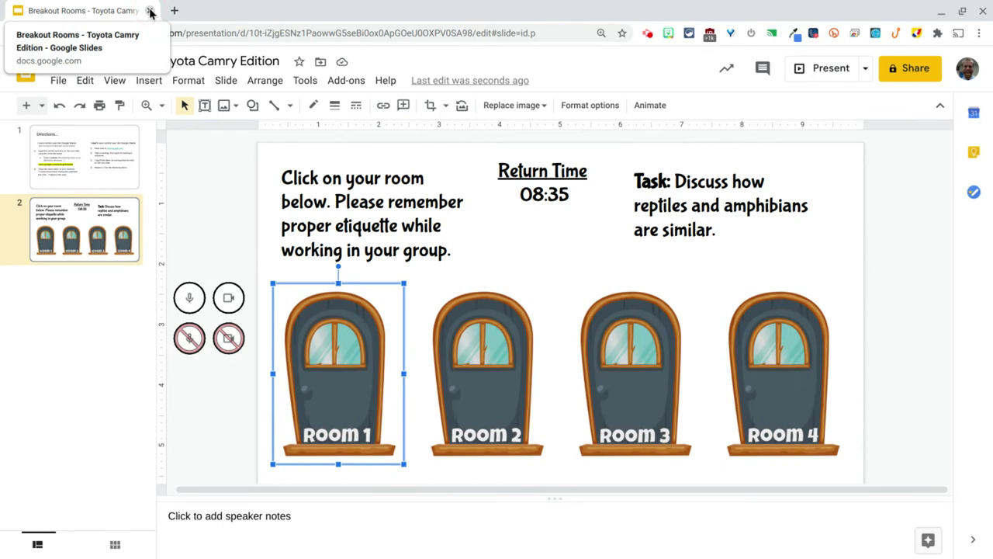
- Start a new unnamed meeting from meet.google.com and copy its link, then return to Slides
key(ctrl+t)
text(meet.google.com)
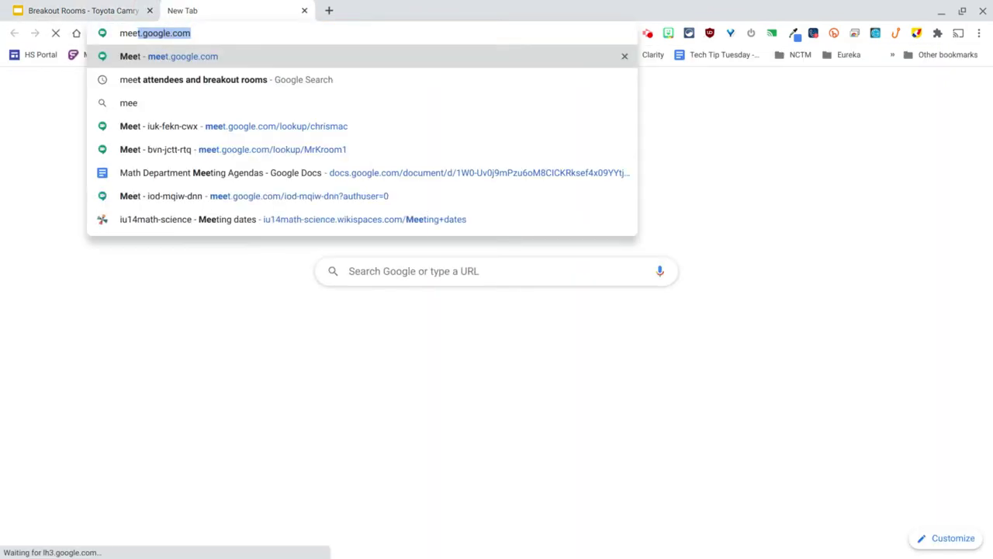
key(Return)
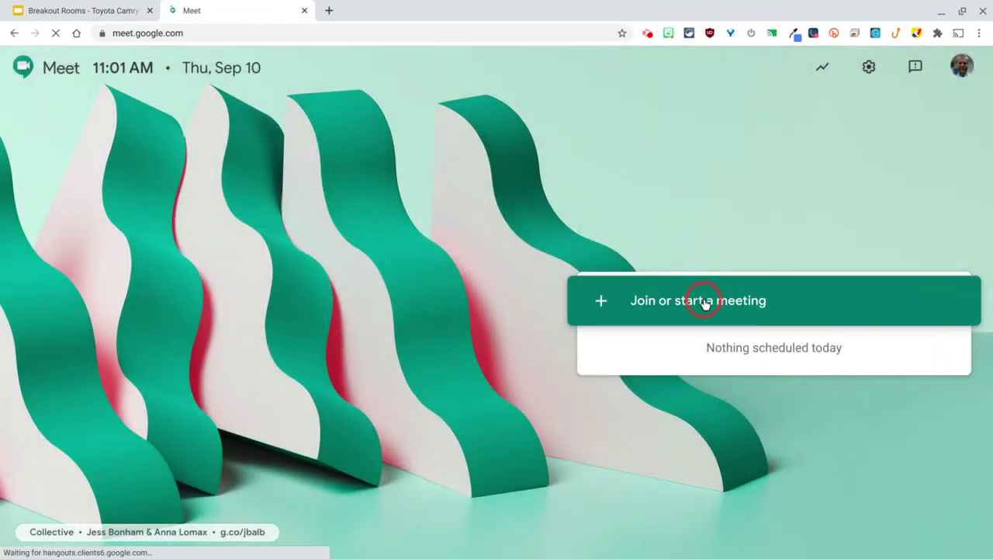
click(706, 301)
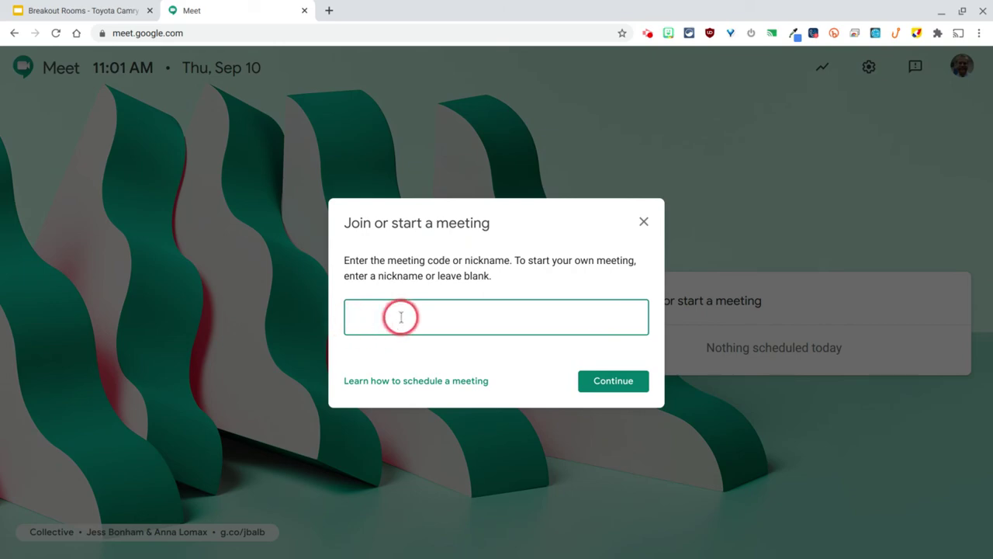
click(607, 396)
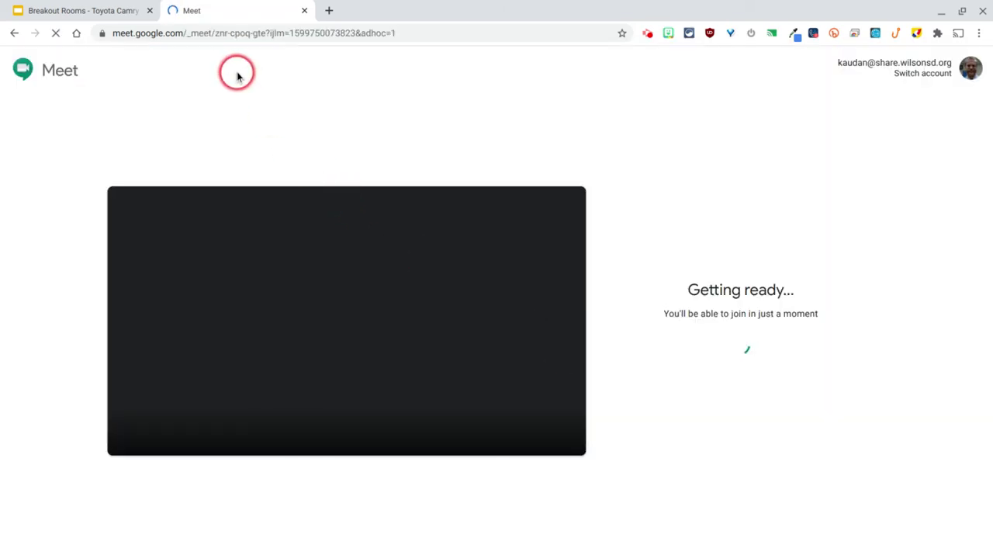
click(204, 33)
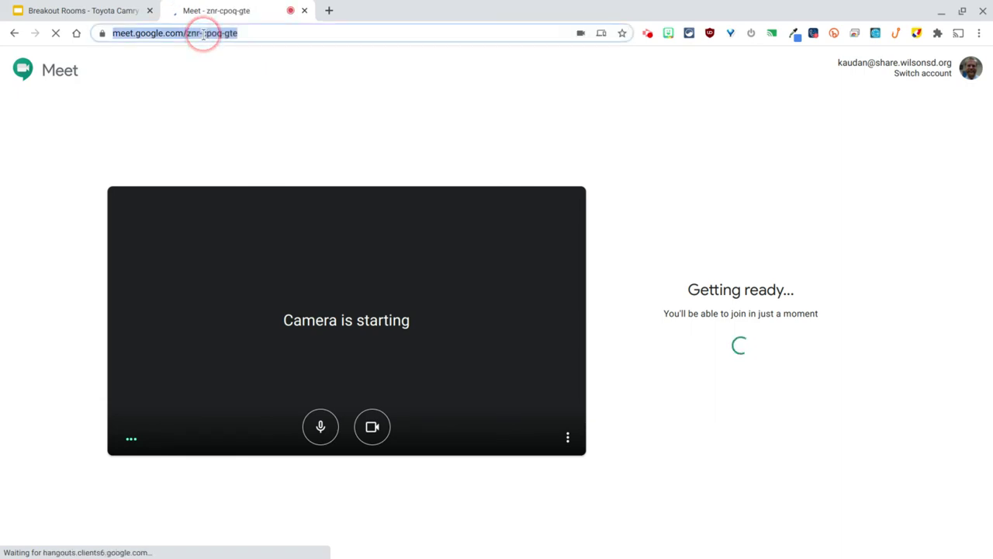
click(109, 8)
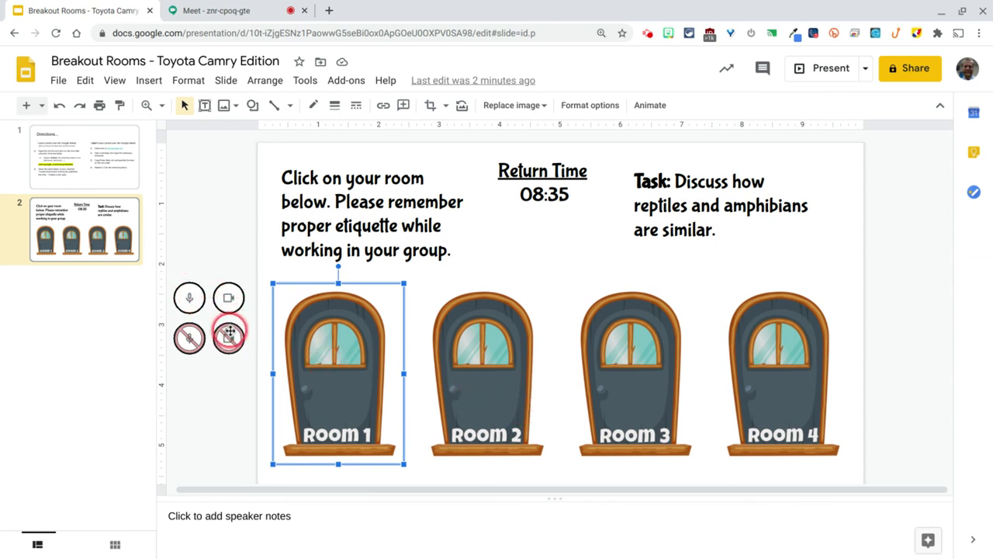
- Ctrl-drag copies of the crossed-out camera and microphone icons onto the Room 2 door
drag(230, 328, 501, 392)
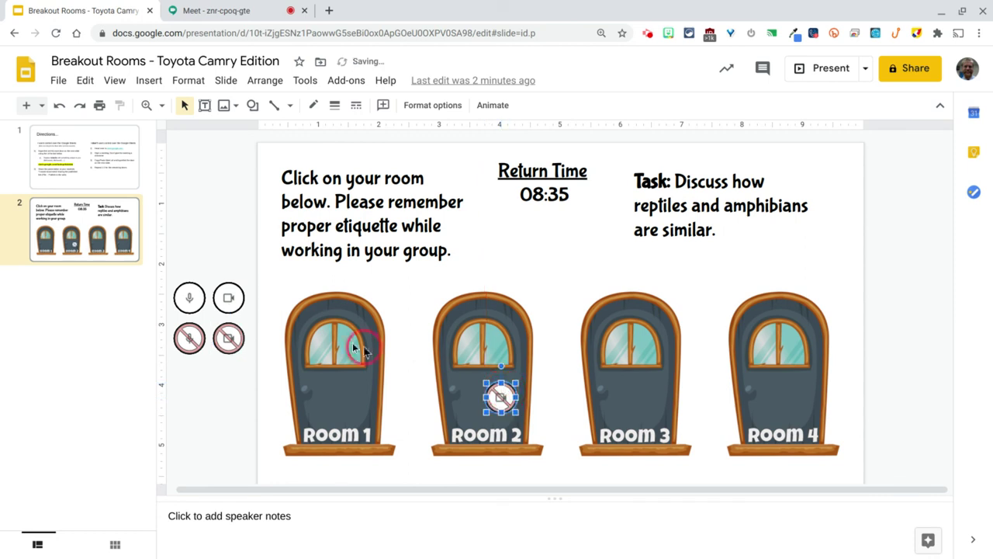
drag(189, 297, 463, 396)
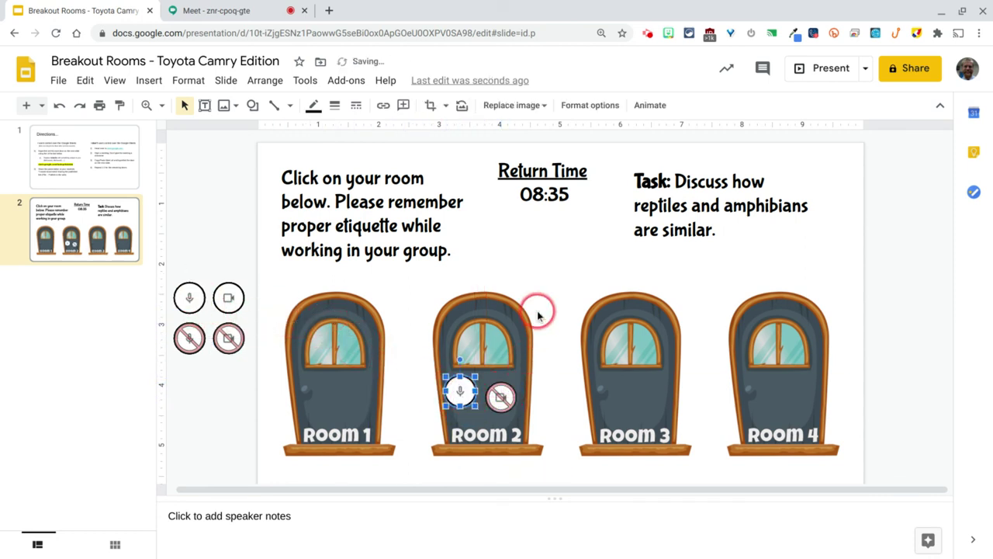